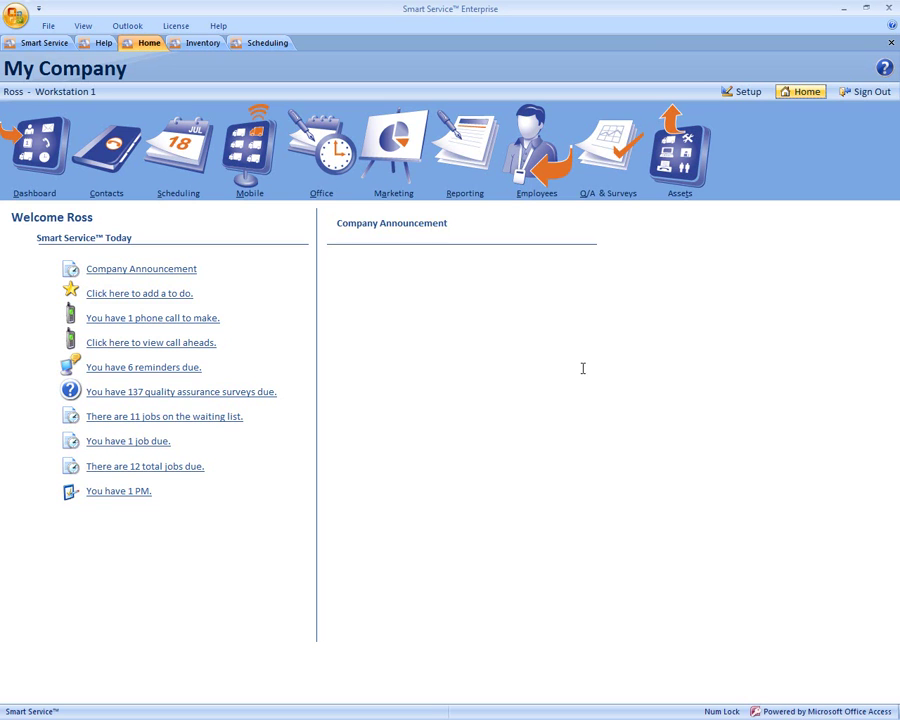
Step: Open the Inventory grid from the Office section
click(332, 177)
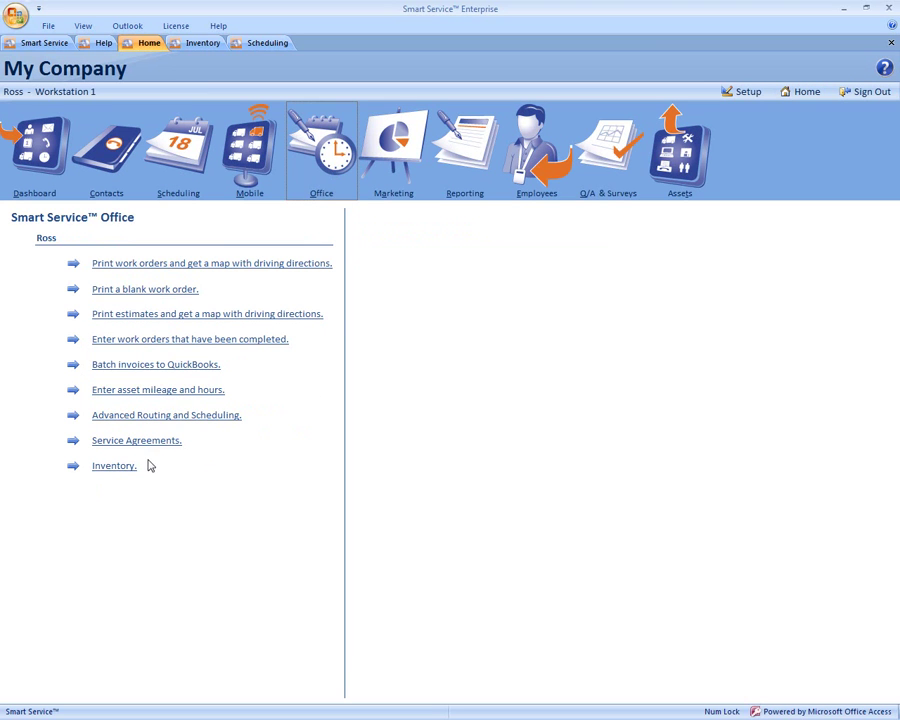
click(115, 468)
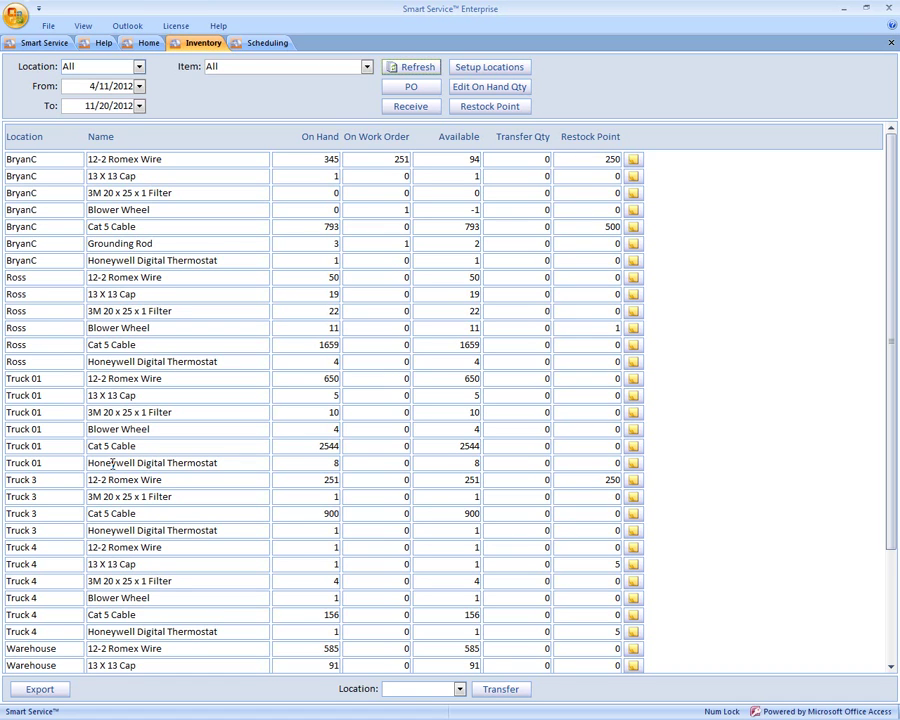
Step: Add a Truck-type location named 'Truck 05' assigned to a technician user
click(476, 73)
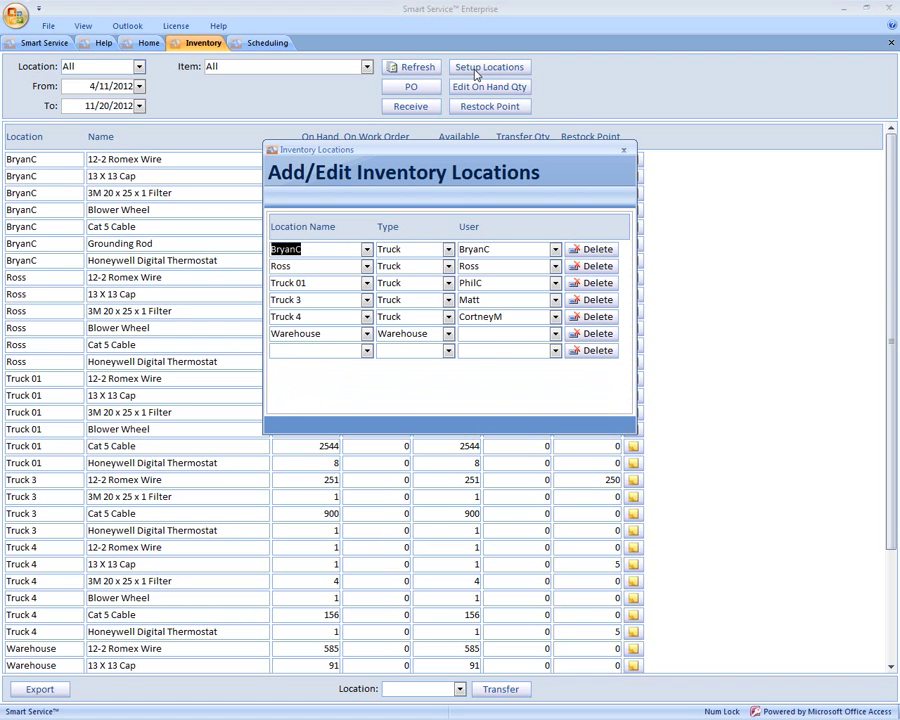
click(367, 351)
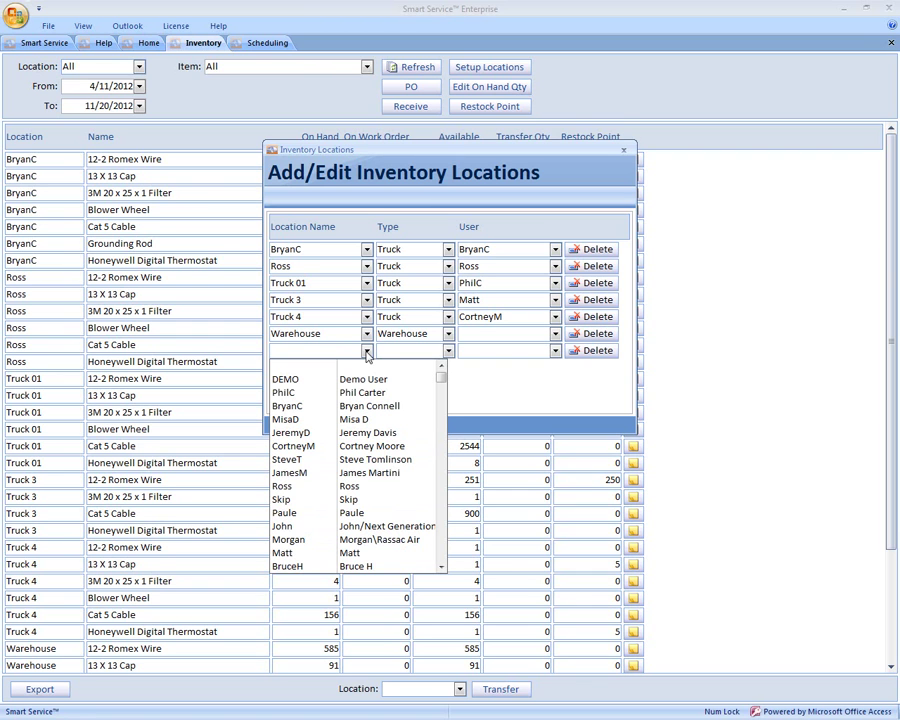
text(Truck 05)
click(367, 351)
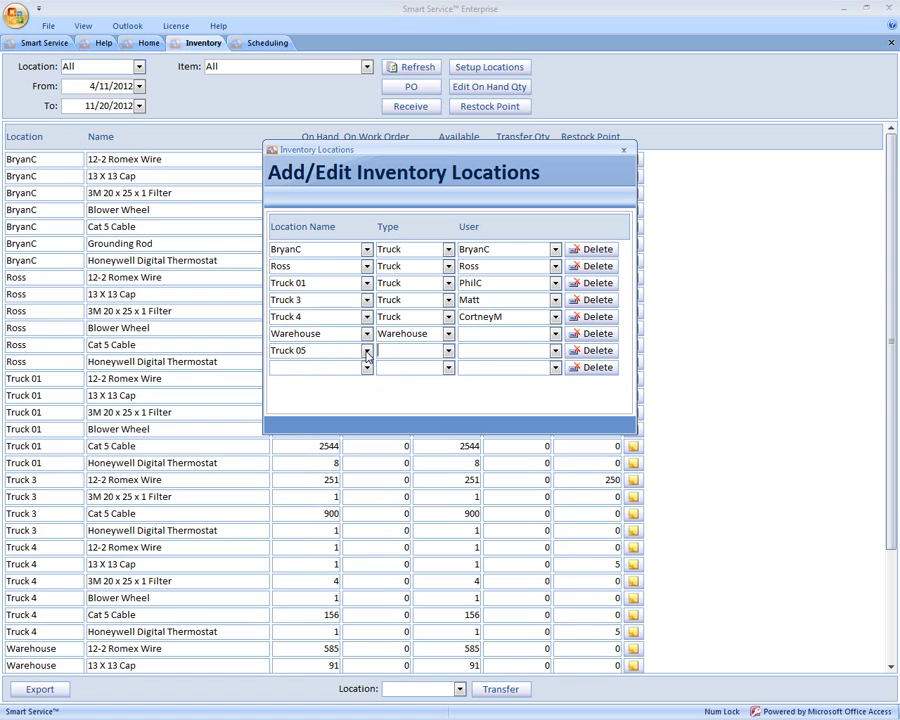
click(448, 351)
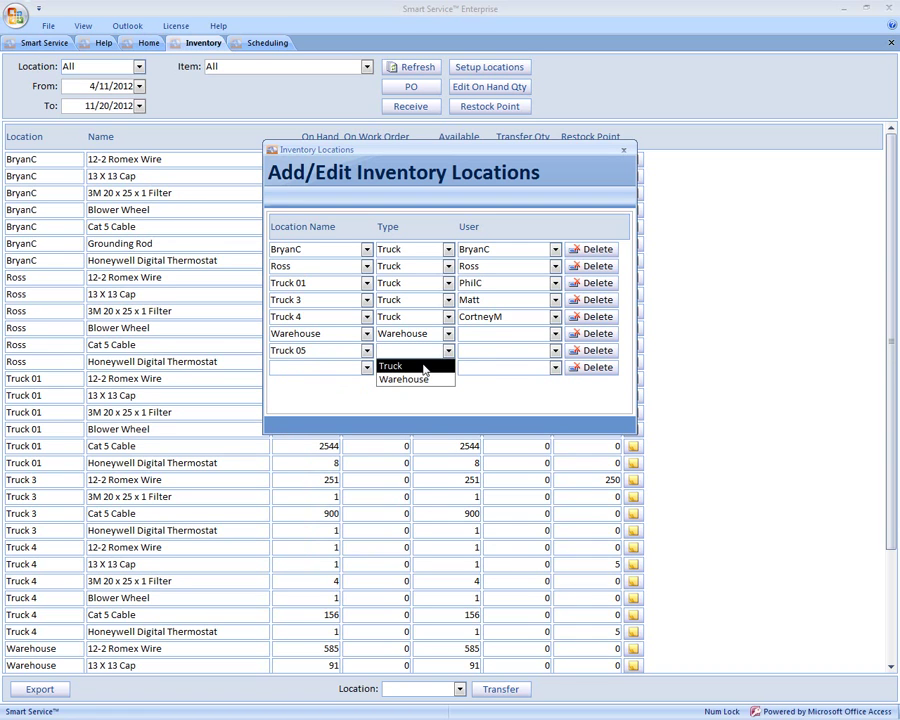
click(424, 367)
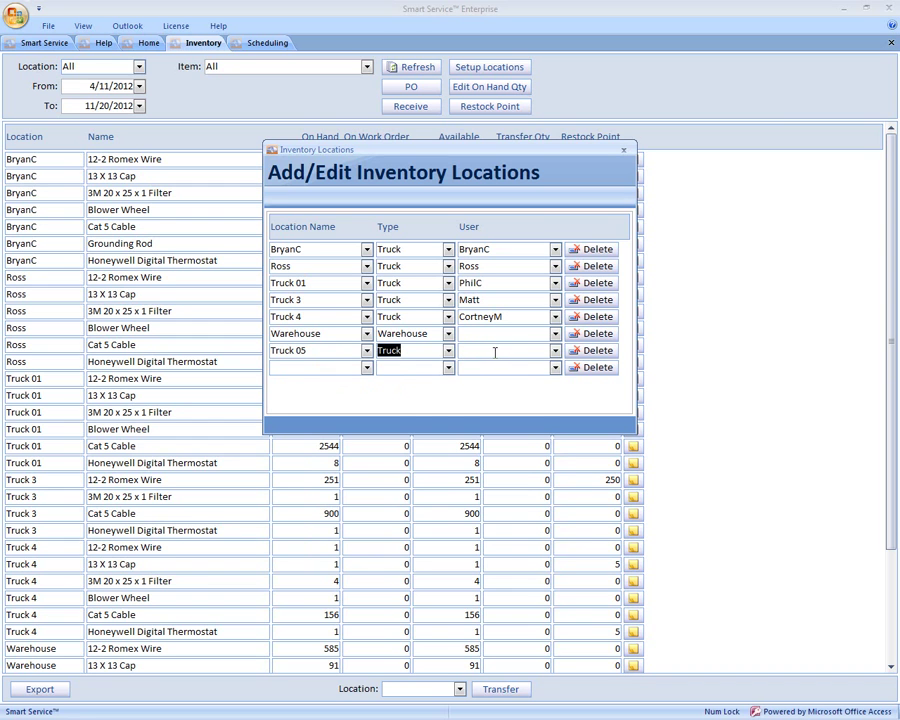
click(555, 351)
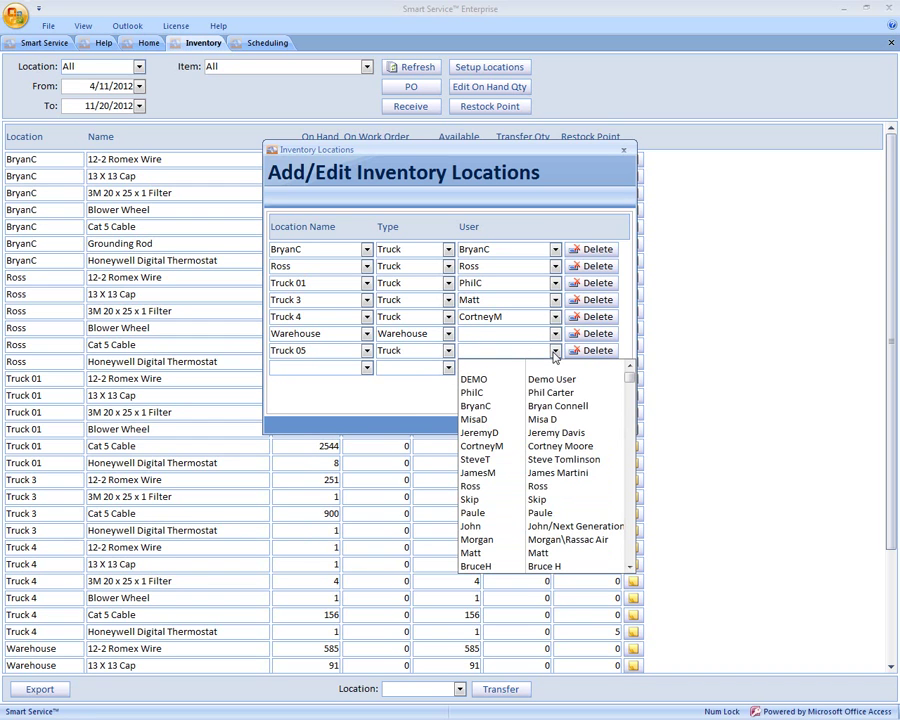
click(555, 462)
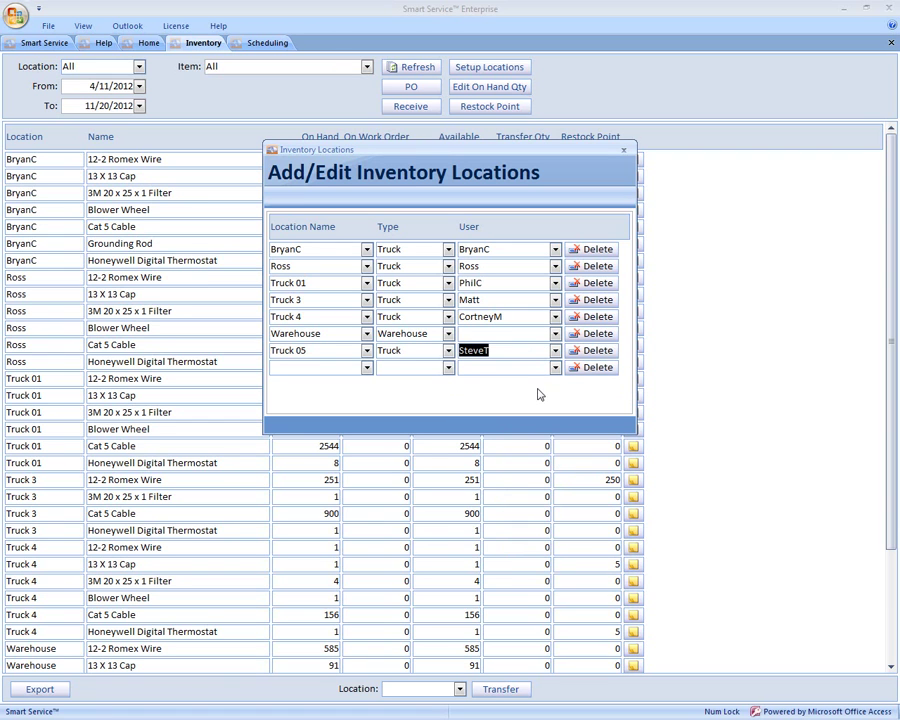
click(625, 153)
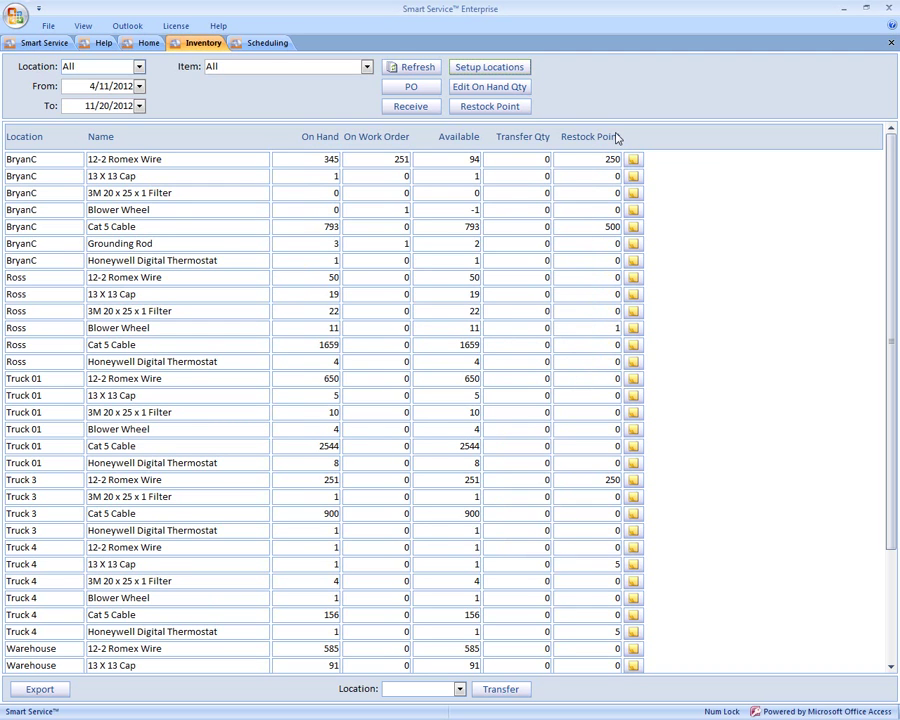
Step: Add an on-hand record of 500 units of 12-2 Romex Wire for Truck 05
click(490, 87)
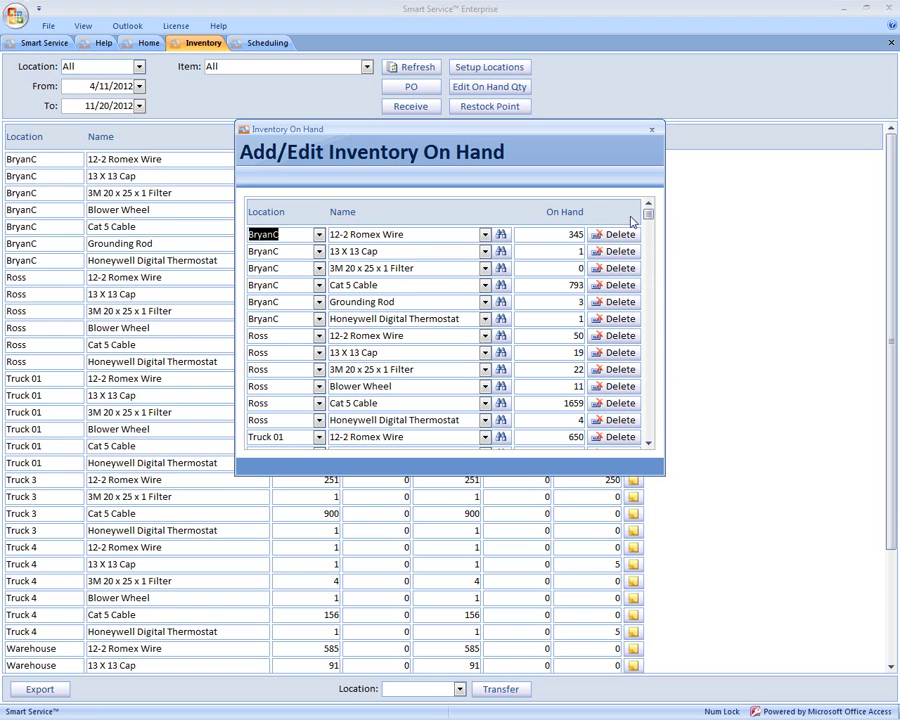
drag(648, 214, 645, 394)
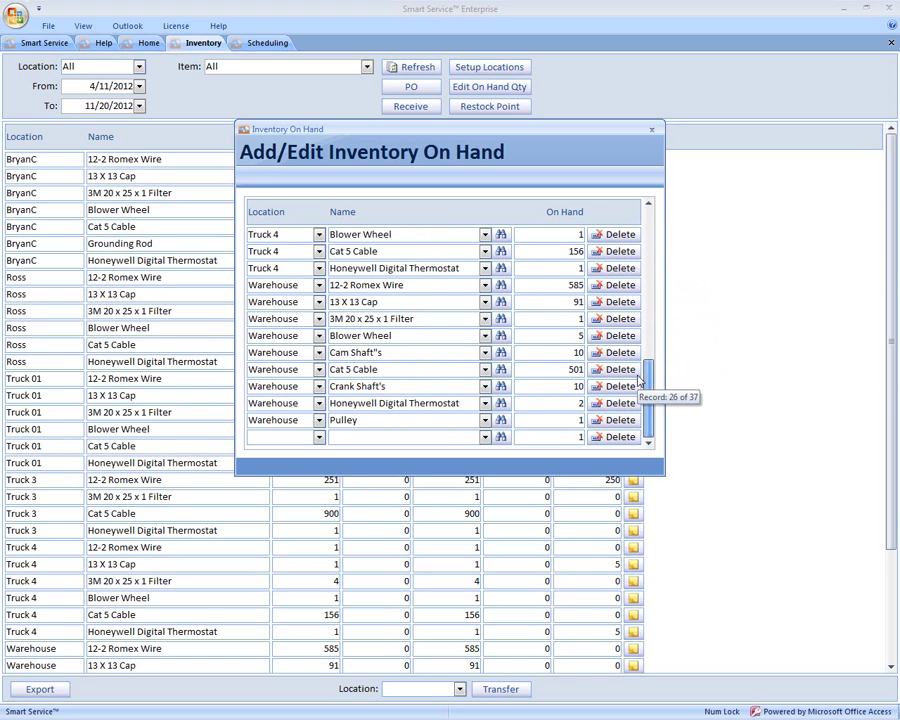
click(319, 438)
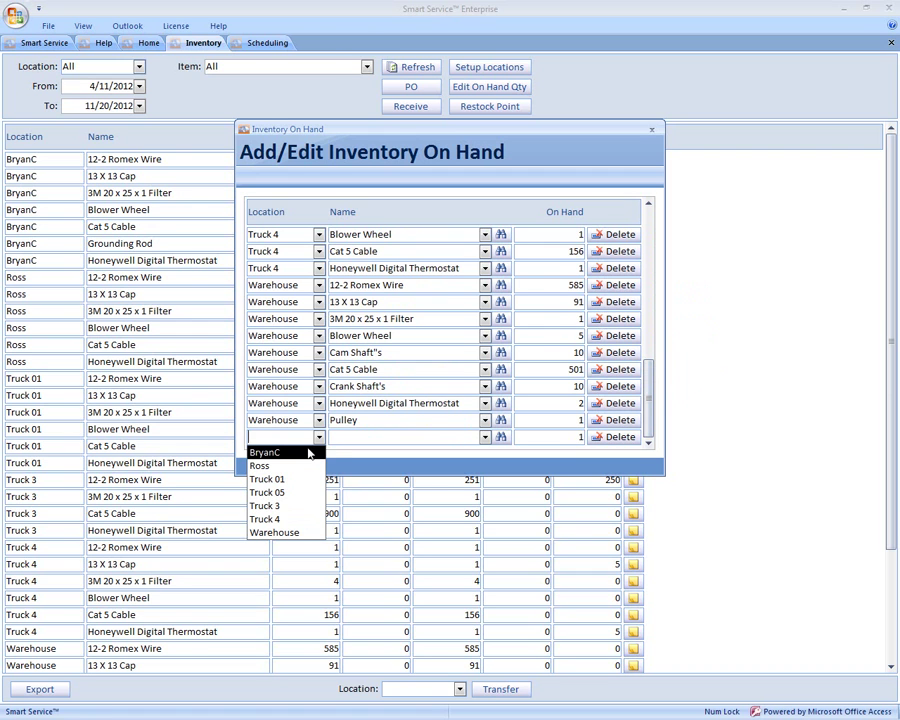
click(268, 493)
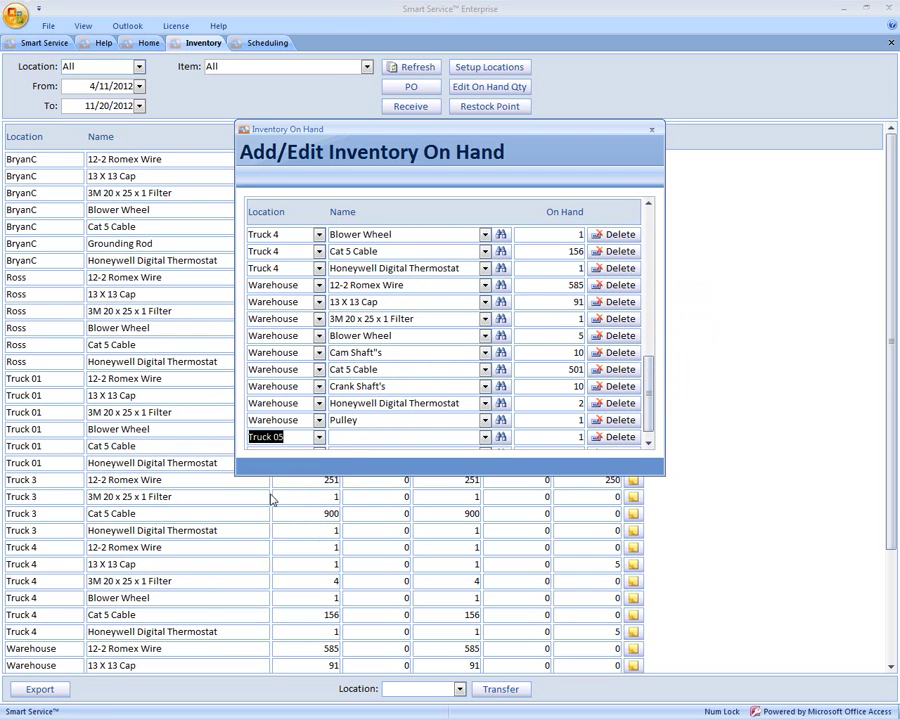
click(486, 437)
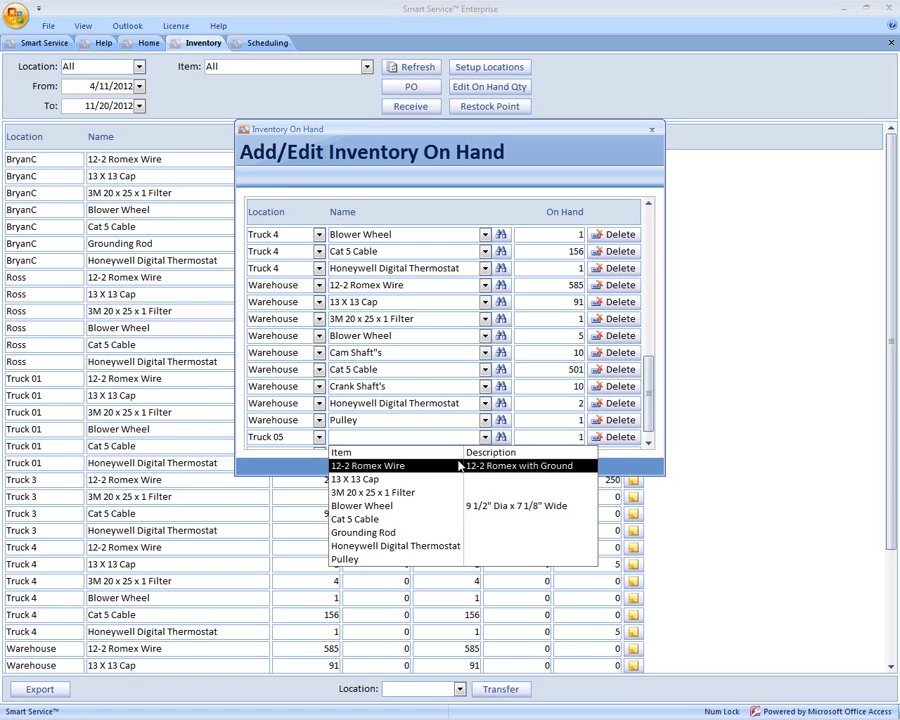
click(372, 468)
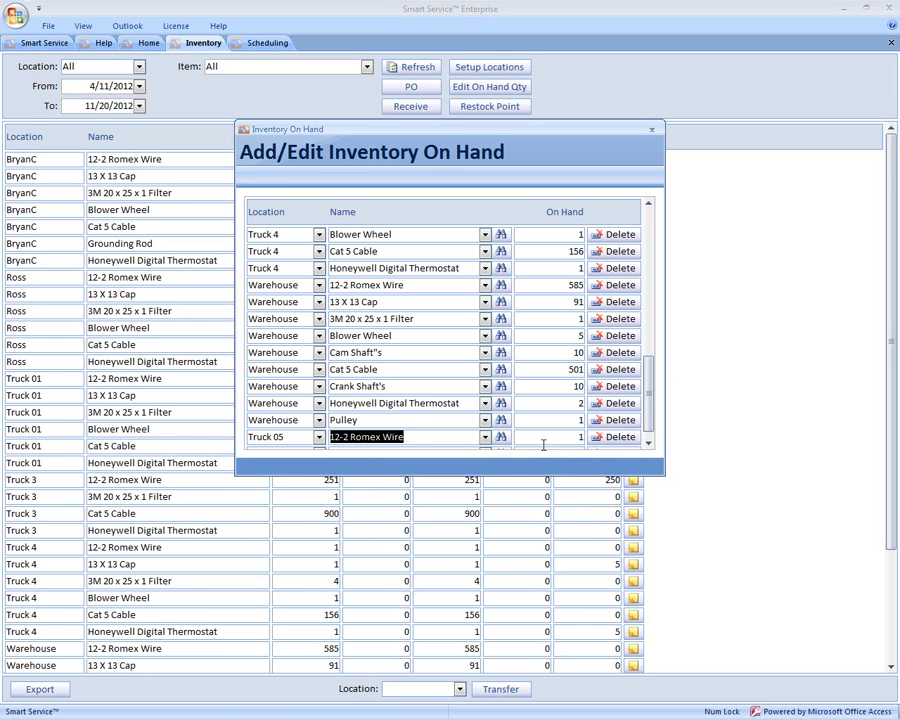
click(578, 437)
double_click(579, 437)
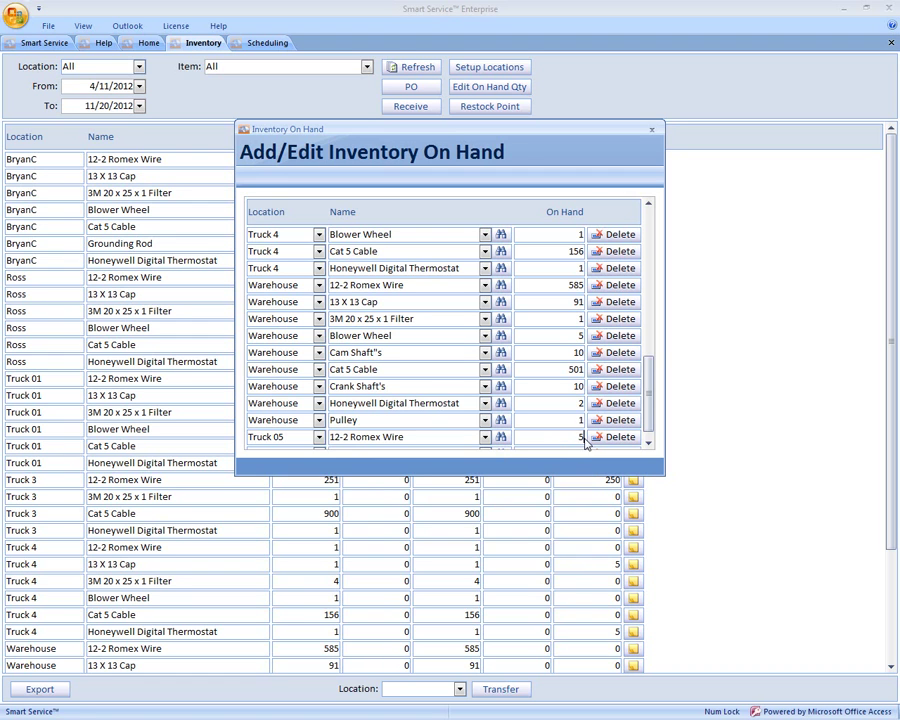
text(500)
drag(648, 427, 648, 437)
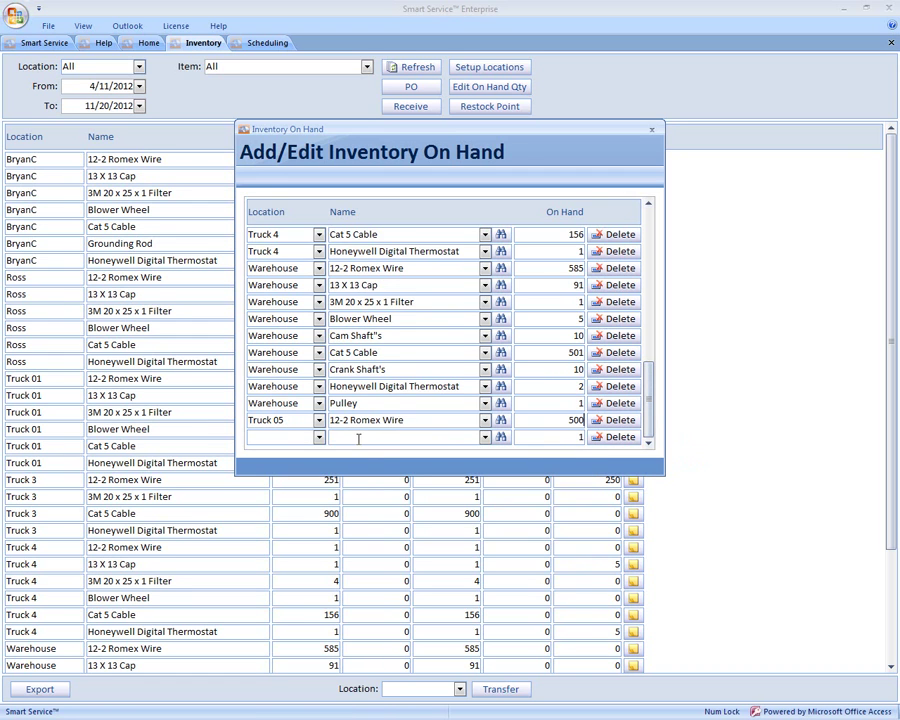
Step: Add an on-hand record of 5 units of 13 X 13 Cap for Truck 05
click(318, 437)
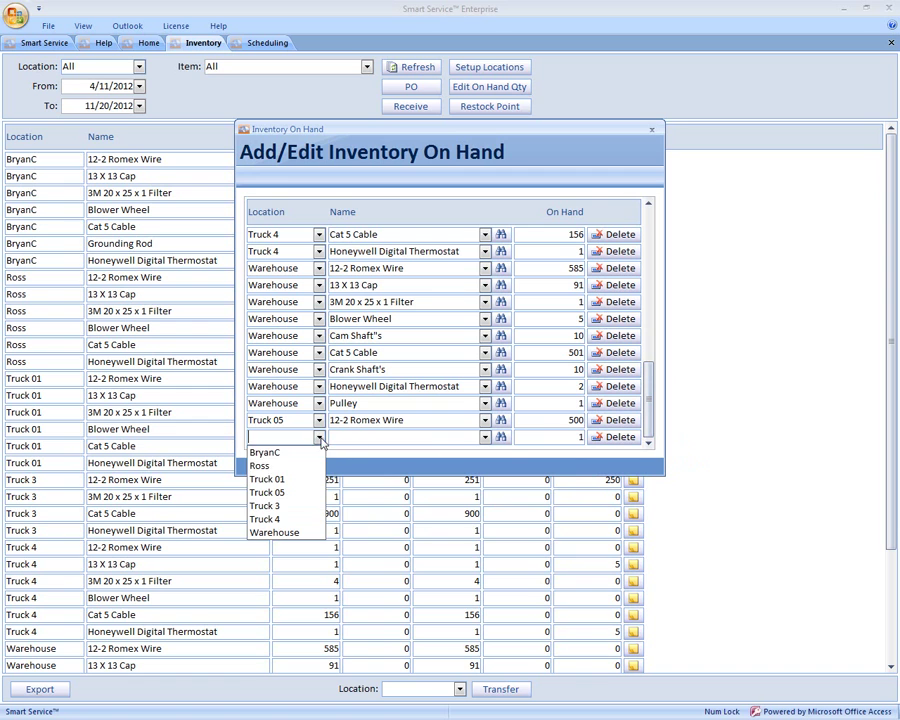
click(303, 488)
click(485, 437)
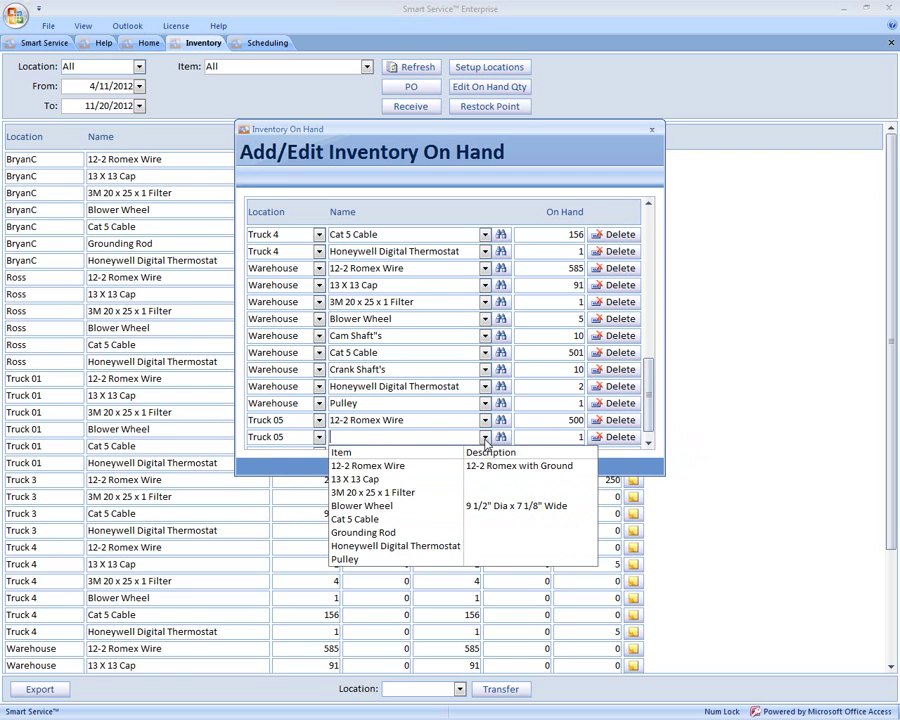
click(420, 480)
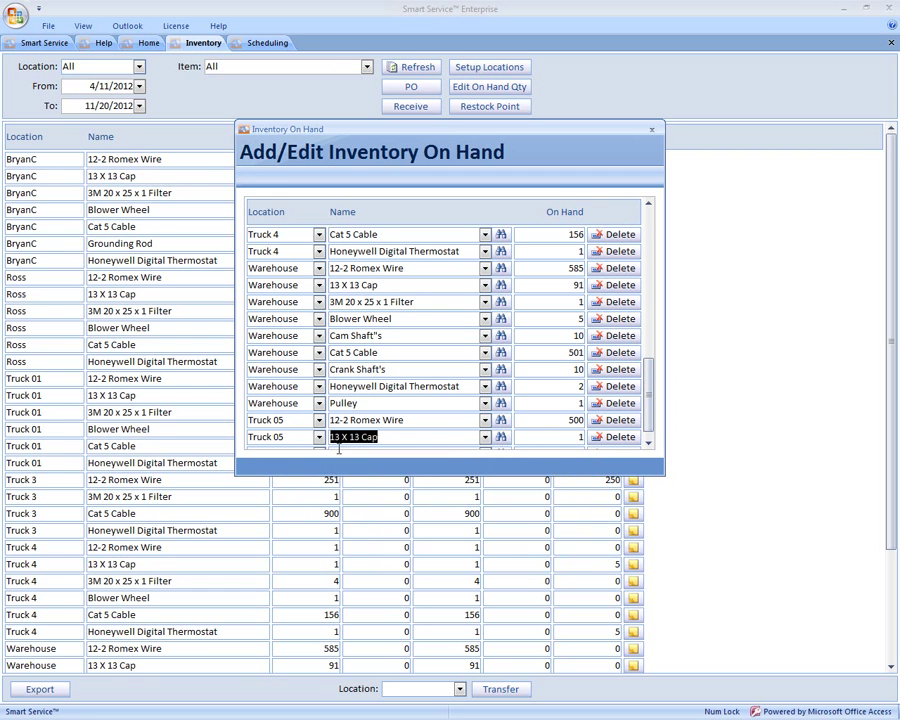
click(557, 437)
key(shift+End)
text(5)
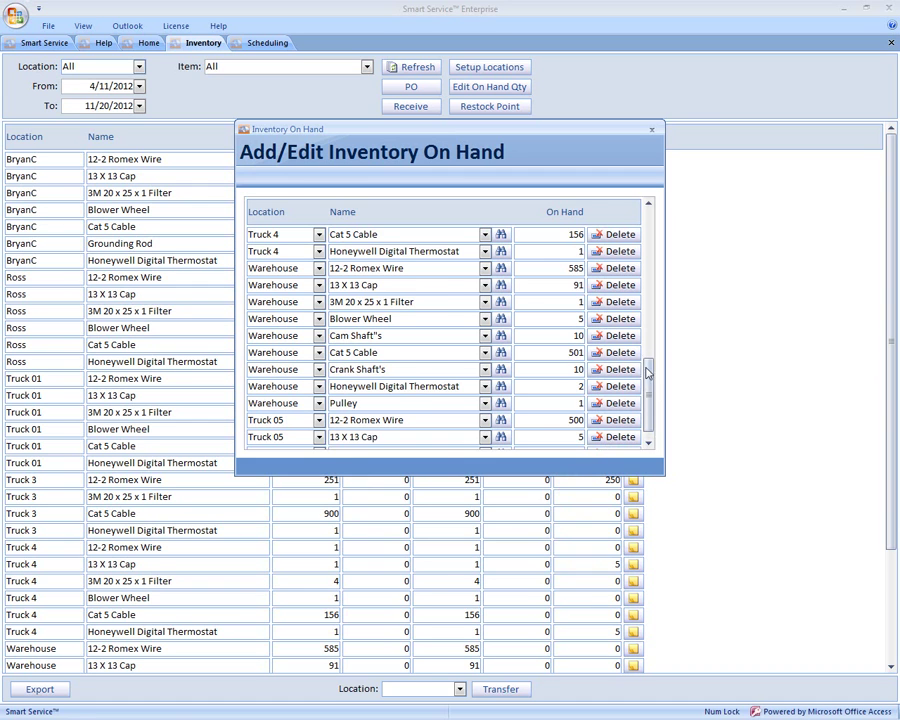
Step: Add 2 Honeywell Digital Thermostats on hand for Truck 05 and close the editor
scroll(647, 374, down, 1)
click(317, 437)
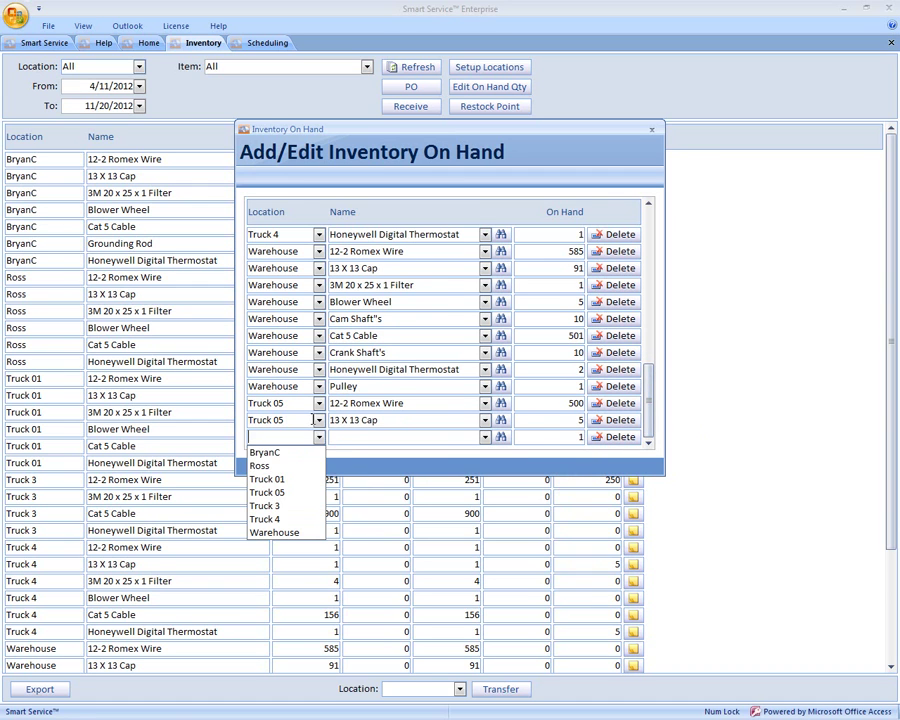
click(267, 492)
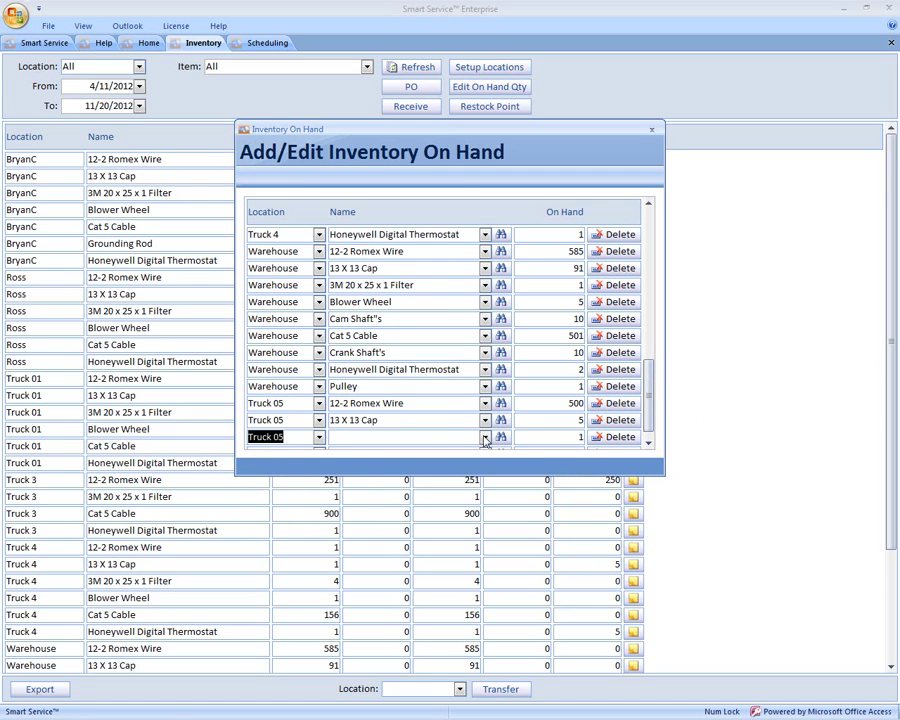
click(485, 437)
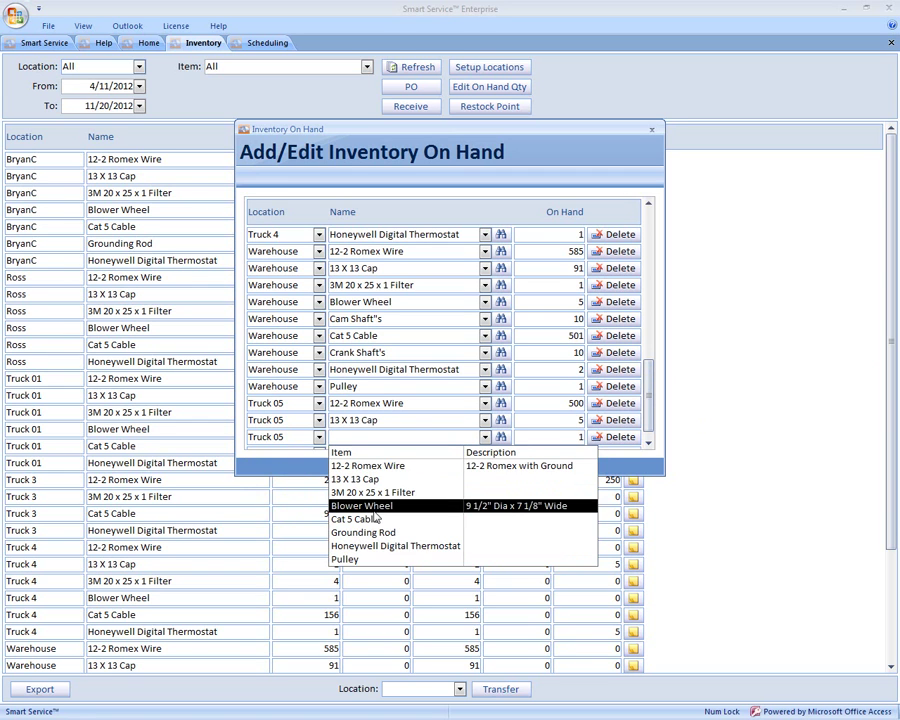
click(374, 545)
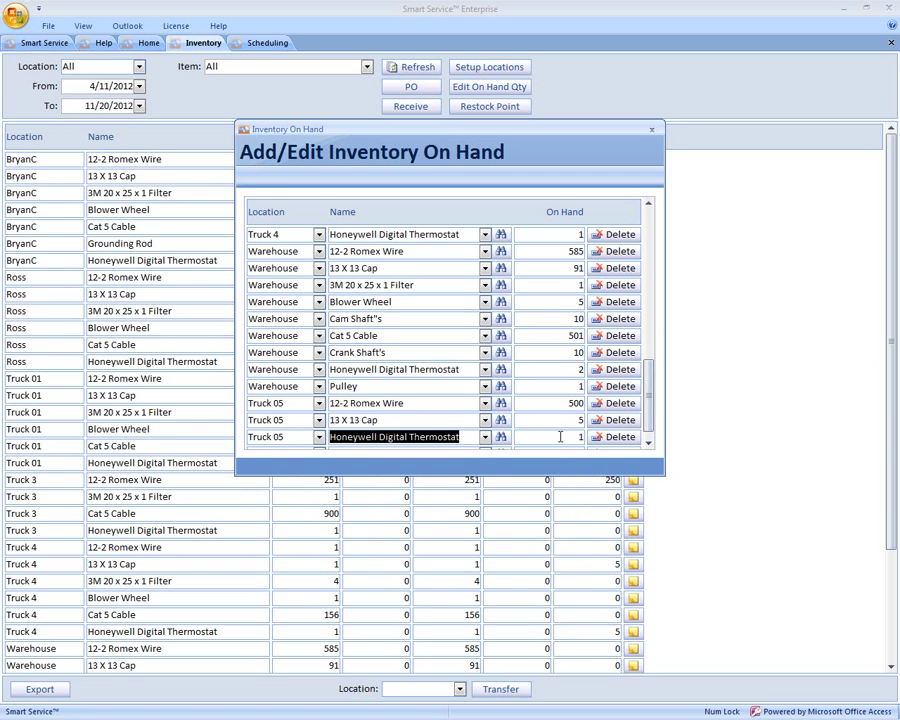
click(560, 437)
text(2)
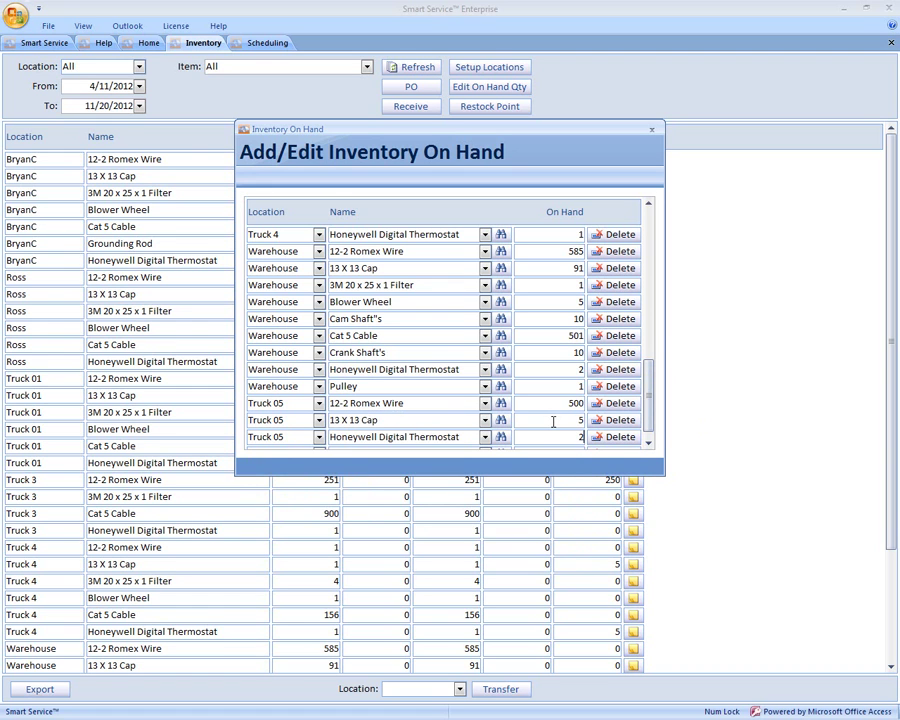
click(651, 134)
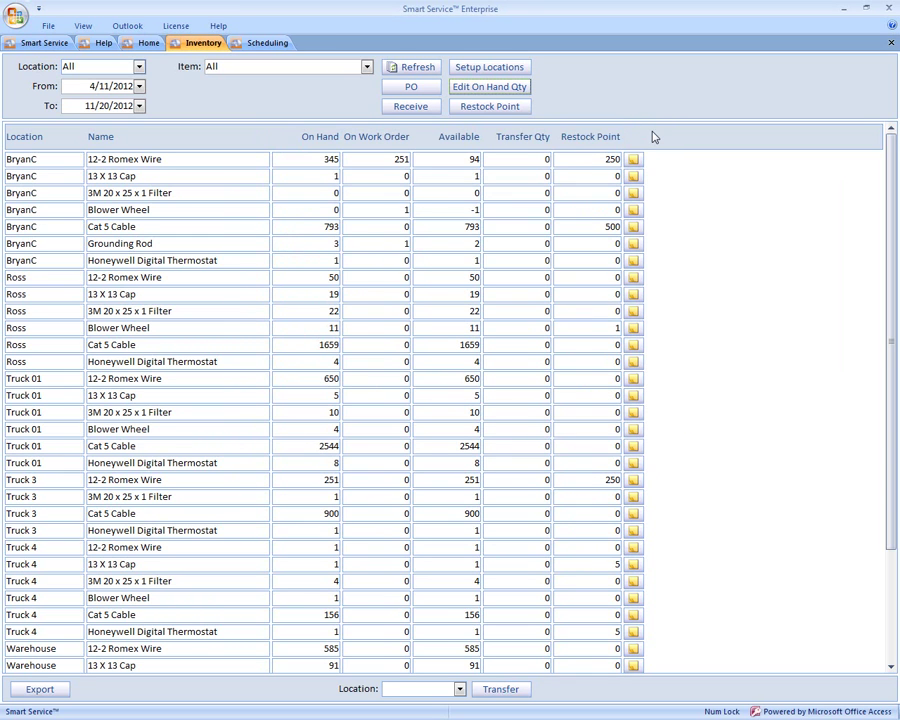
Step: Add a restock entry of 100 for 12-2 Romex Wire on Truck 05
click(489, 106)
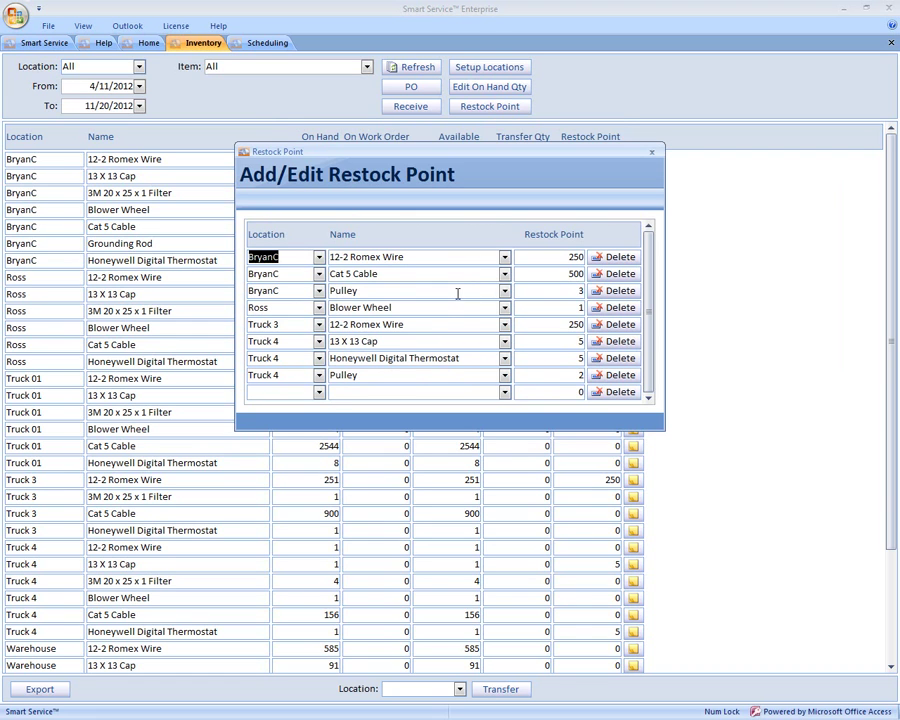
click(320, 396)
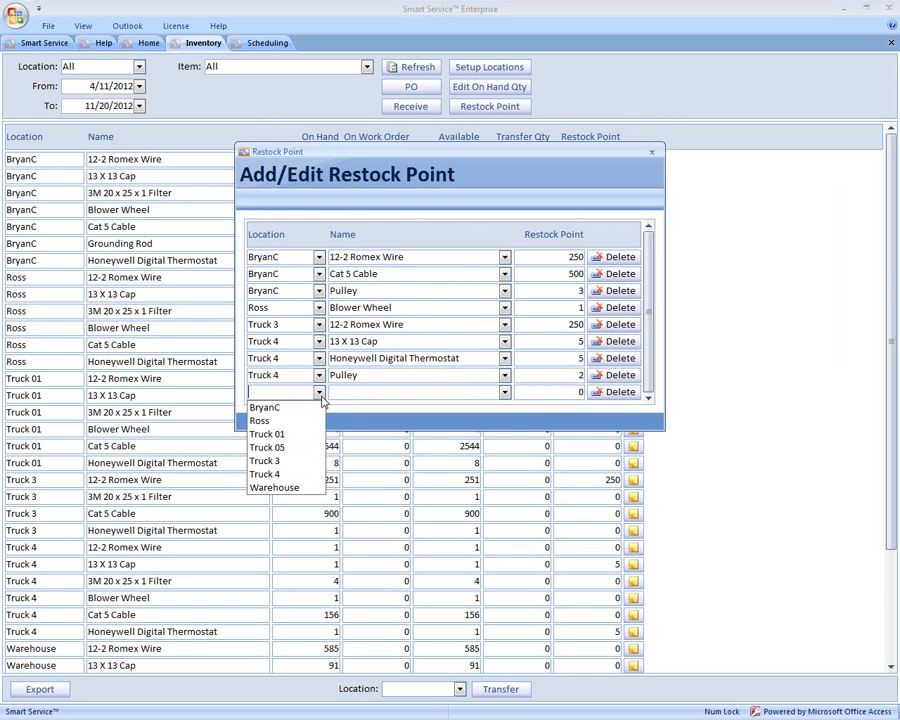
click(300, 453)
click(505, 392)
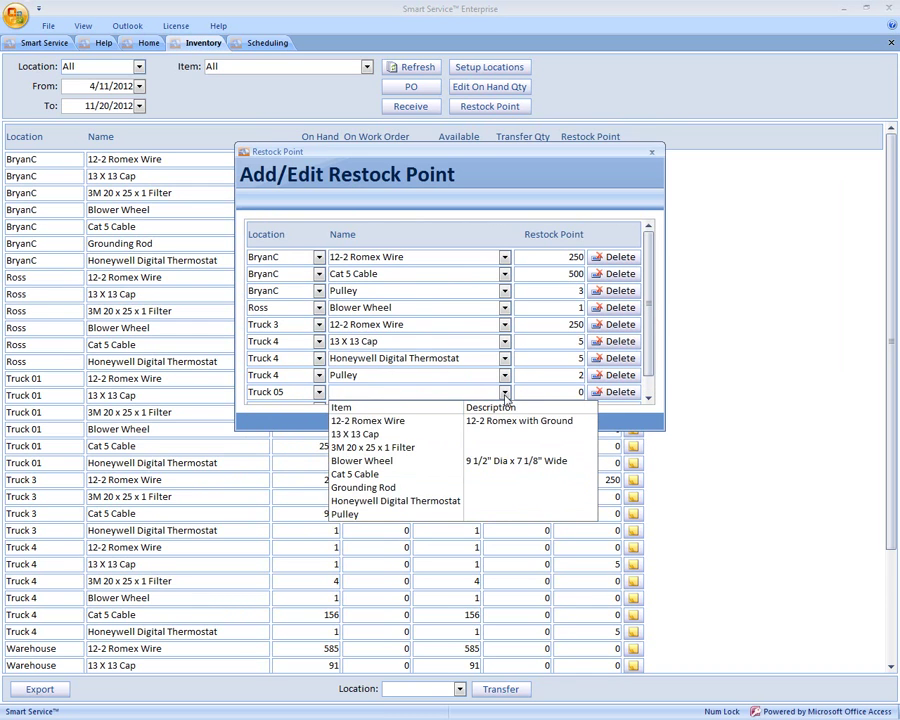
click(379, 422)
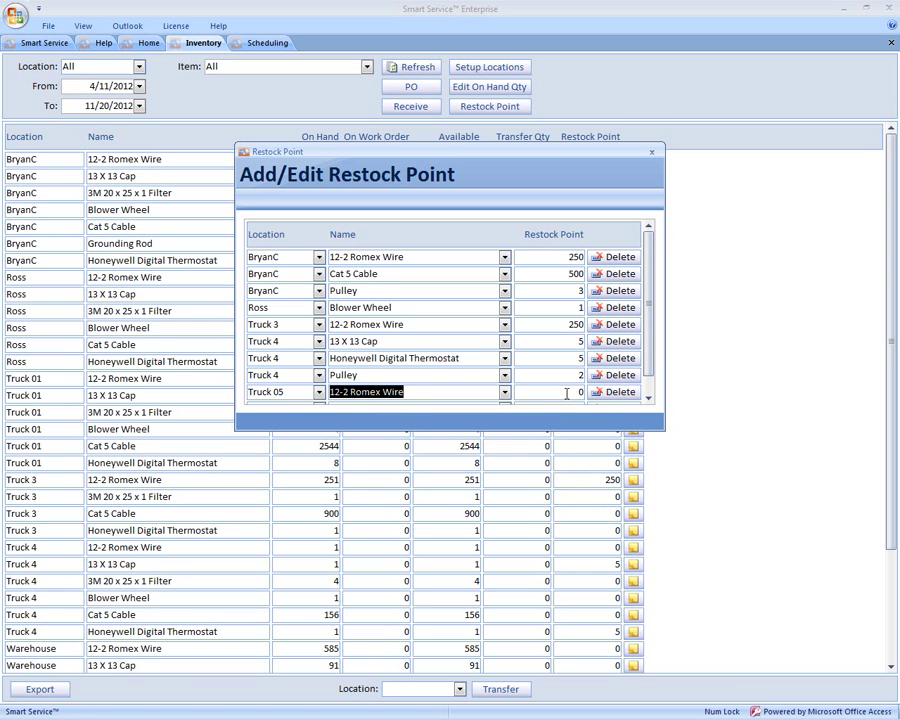
click(566, 393)
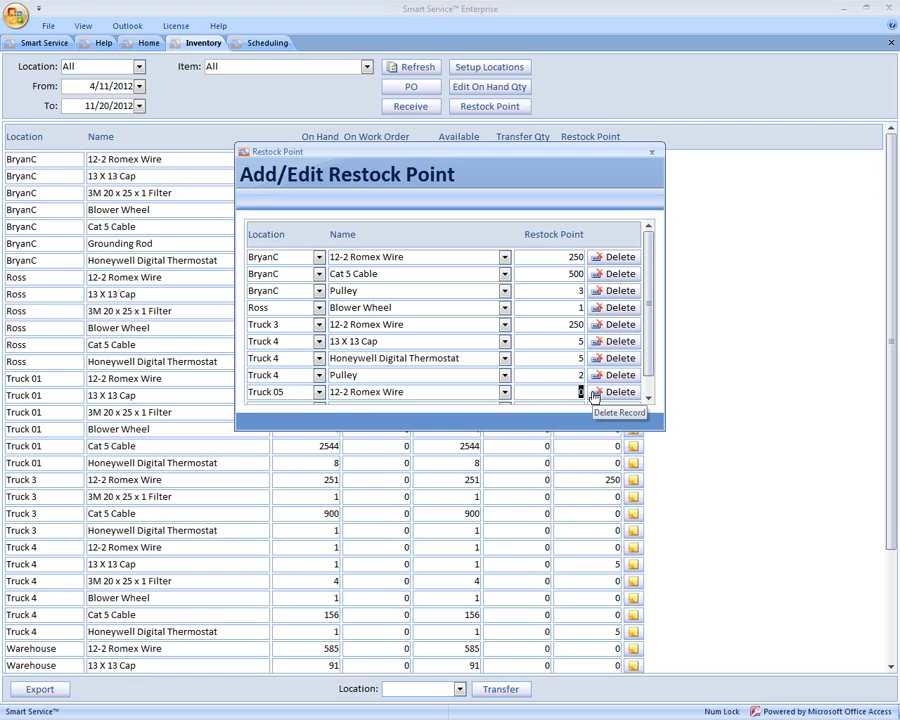
text(100)
Step: Close the restock editor and check Truck 05's Romex wire row: 500 on hand, 0 on work order
click(652, 155)
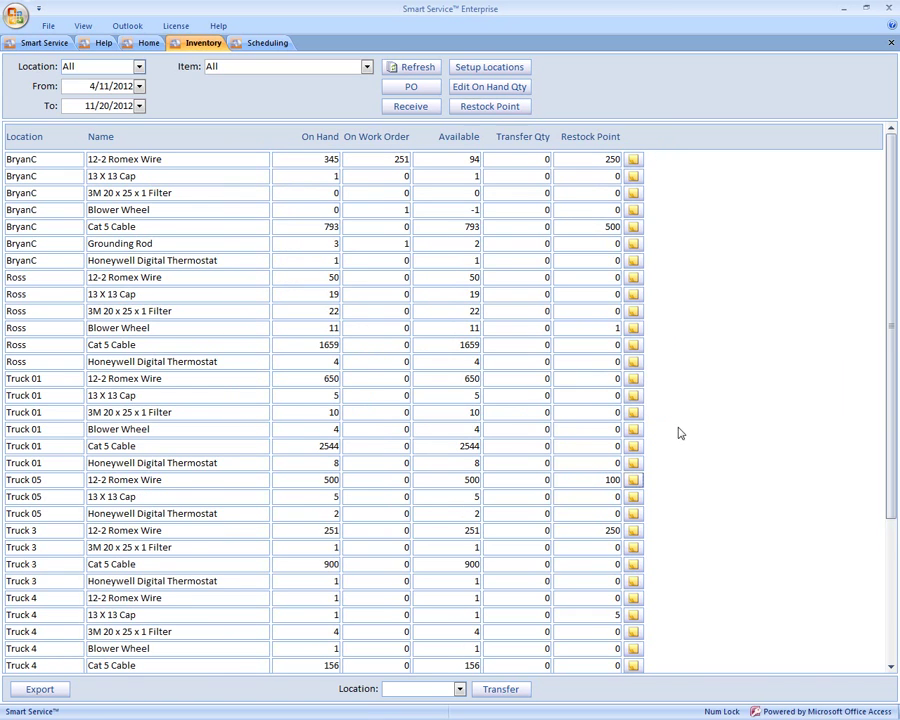
click(76, 480)
click(86, 480)
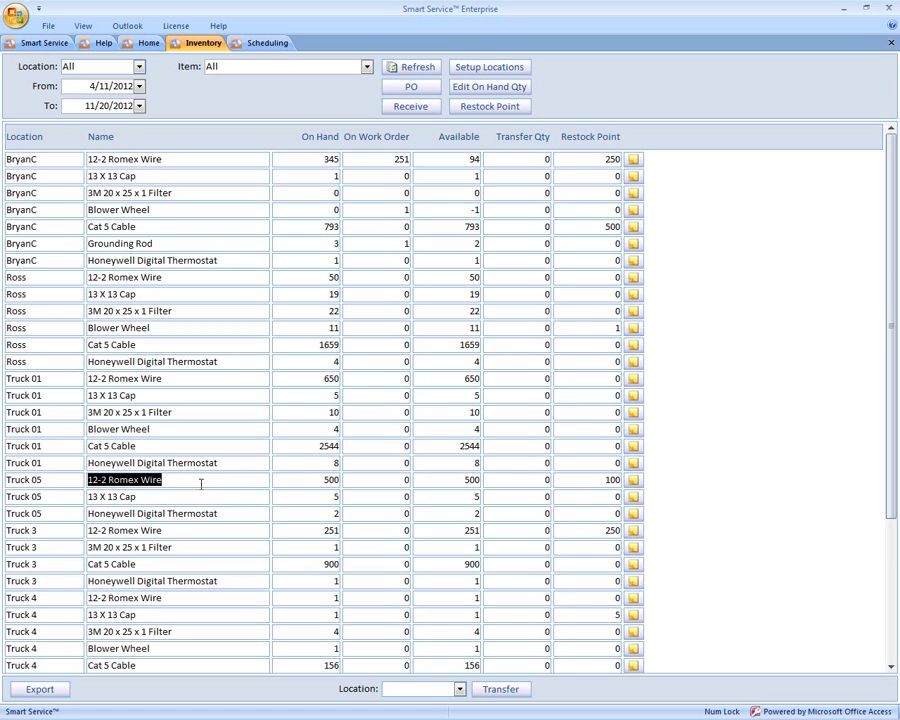
drag(280, 481, 342, 487)
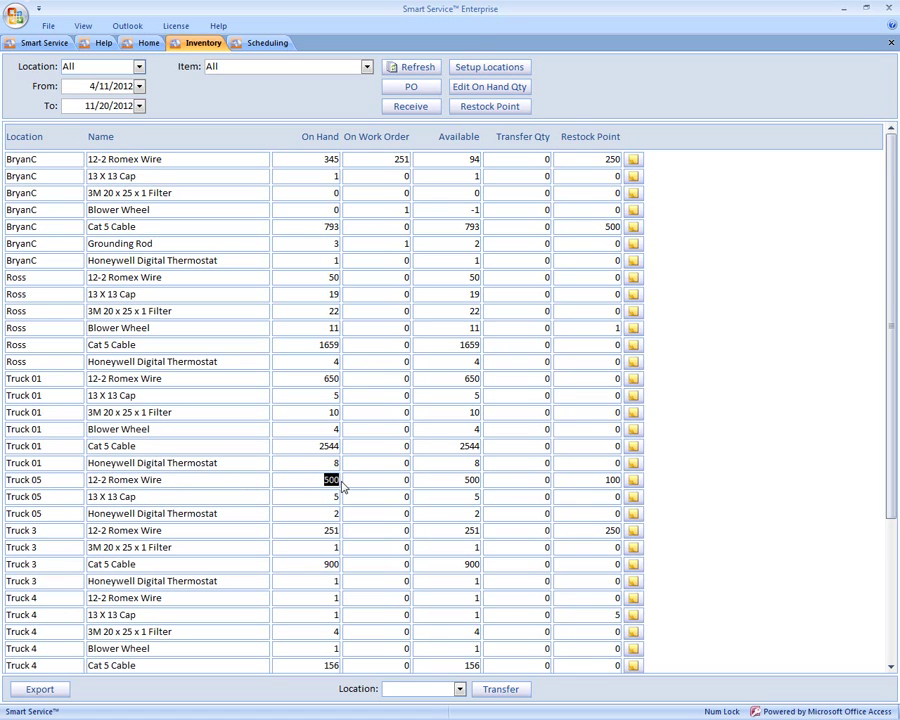
click(394, 480)
drag(394, 480, 493, 478)
Step: Open a restock reminder for Truck 05's Romex wire, then cancel it unsaved
click(632, 479)
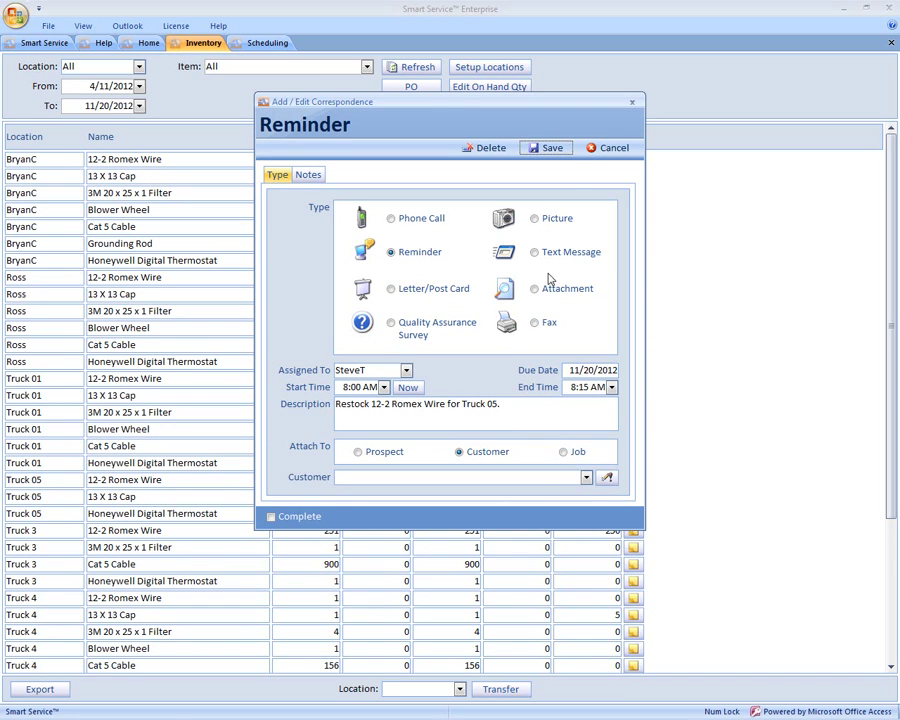
click(594, 150)
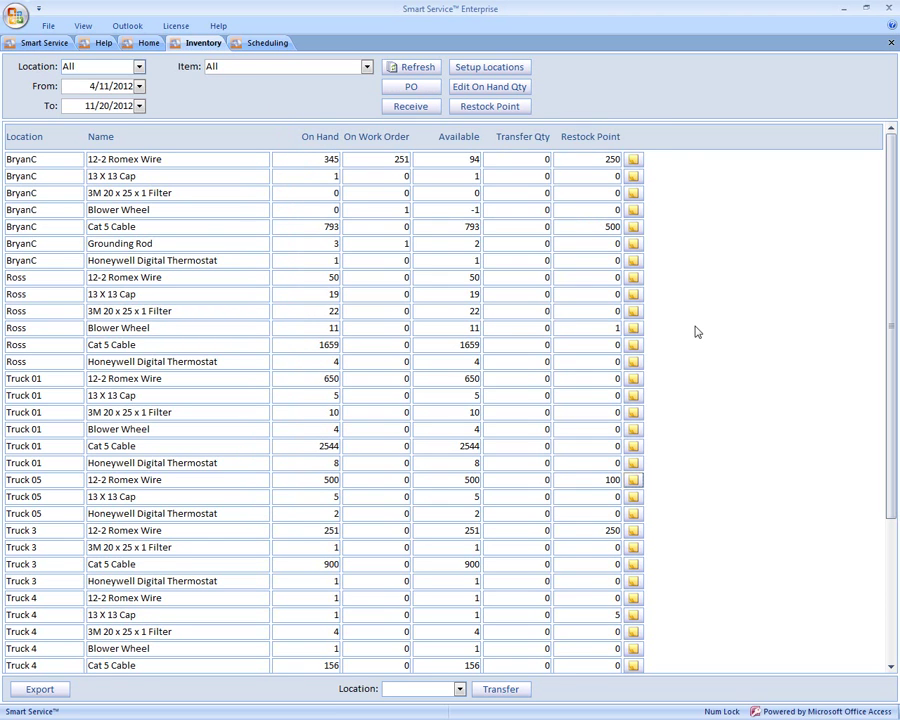